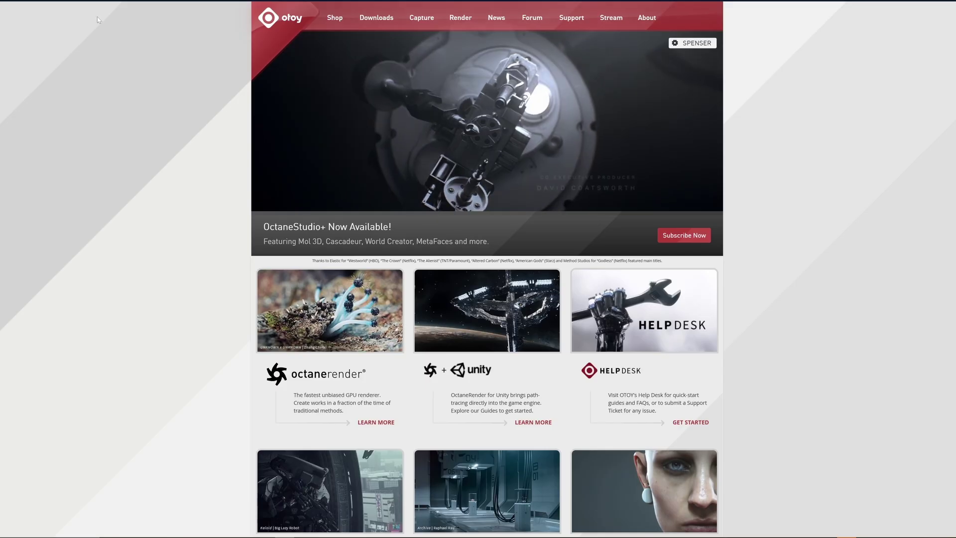
Find the older versions of the Network Rendering Node among the OTOY application downloads
left_click(384, 19)
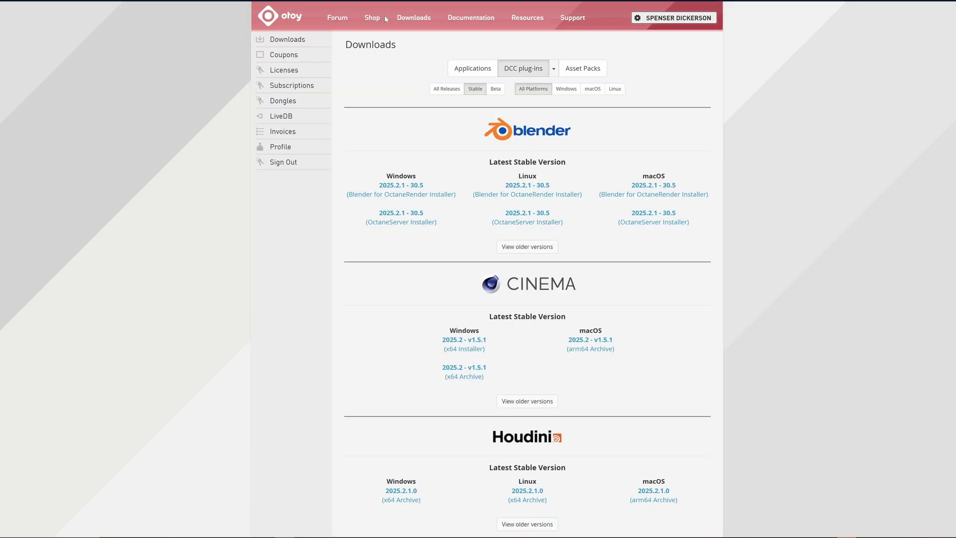
left_click(477, 70)
scroll(528, 227, "down", 13)
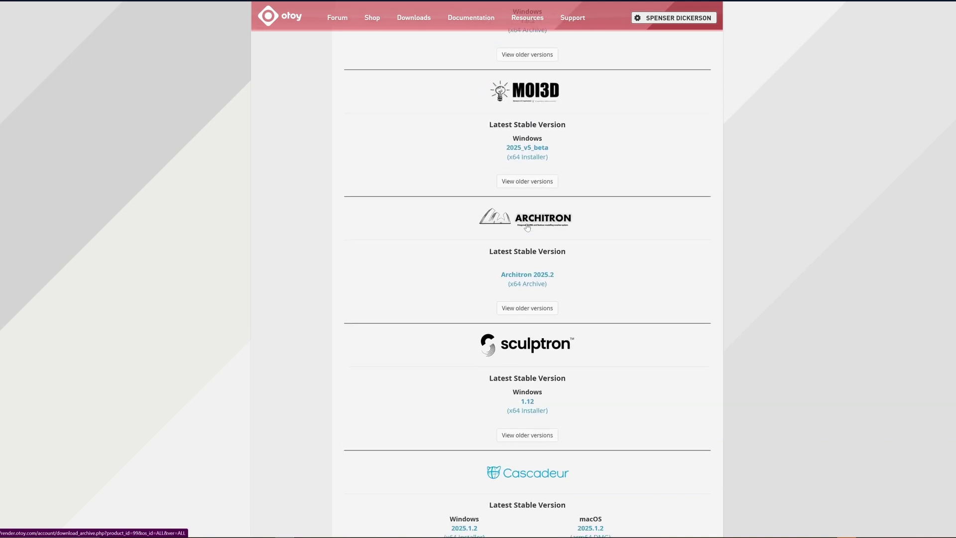
scroll(527, 227, "down", 4)
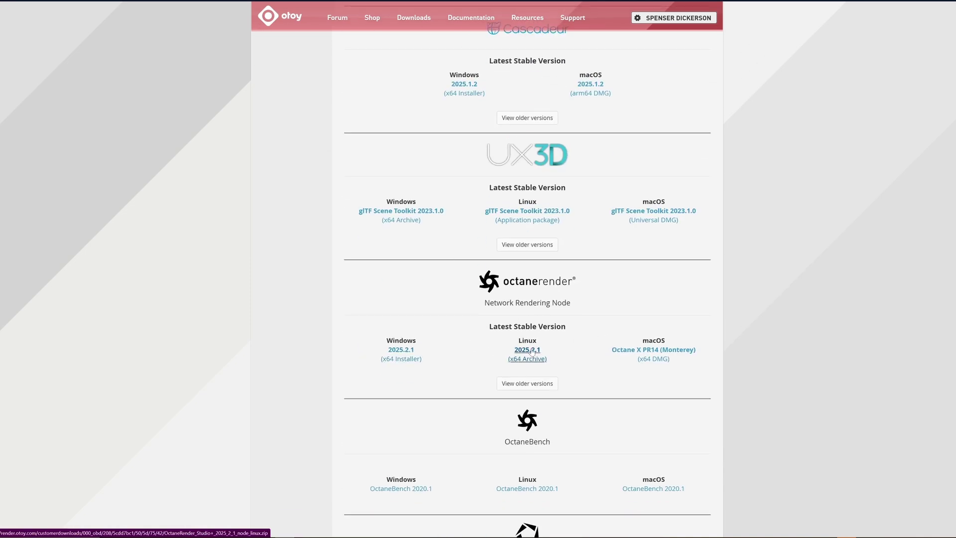
left_click(526, 388)
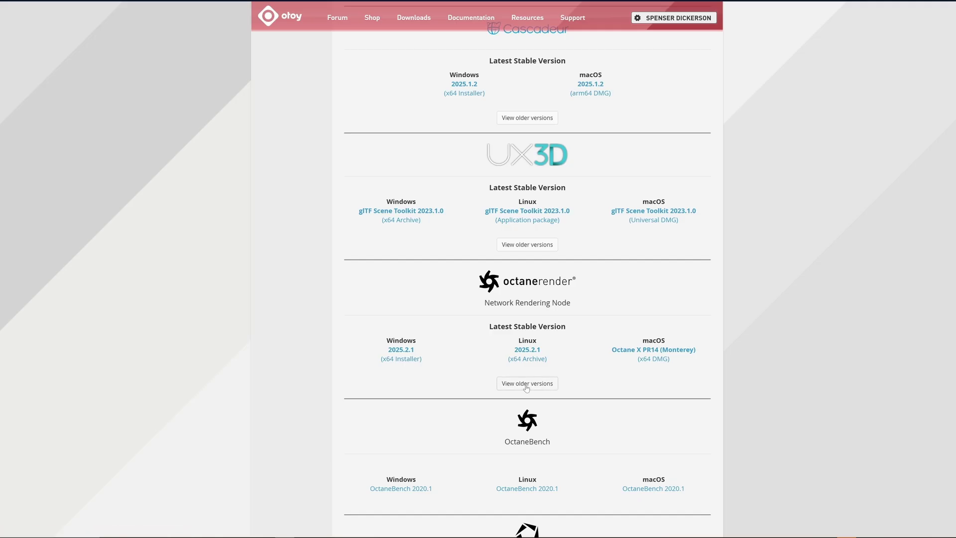
Choose version 2025.2, accept the licence agreement and download the installer
left_click_drag(487, 188, 445, 186)
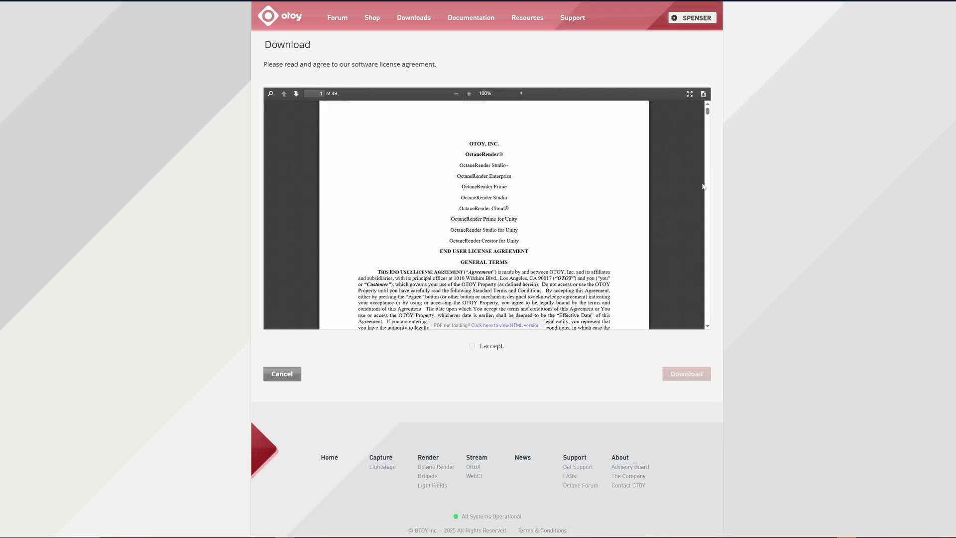
left_click(471, 347)
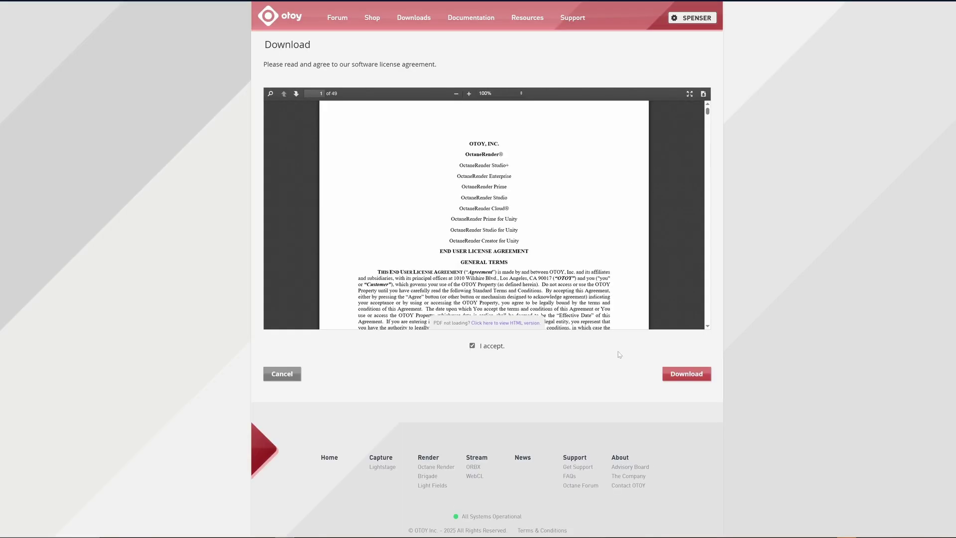
left_click(686, 373)
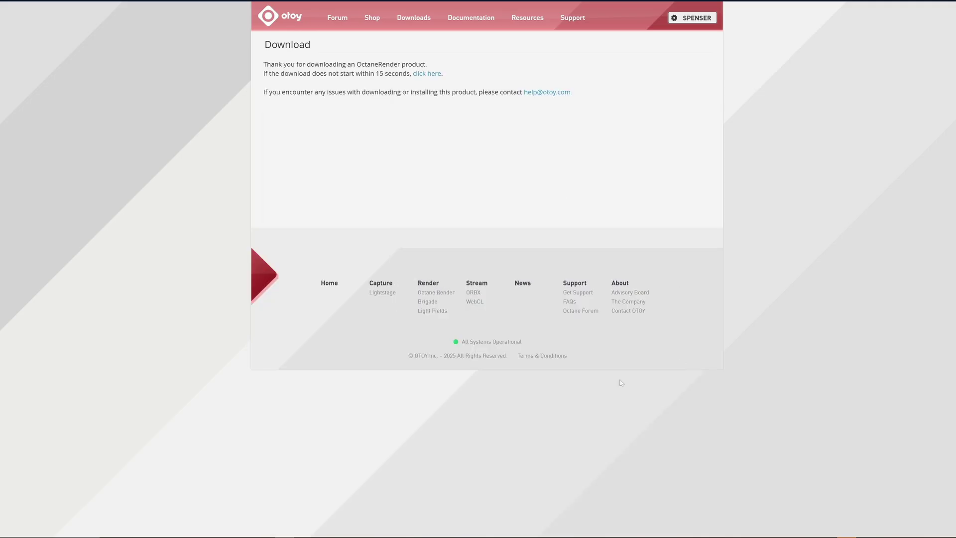
Install the OctaneRender Network Render Node into the default destination folder and finish setup
left_click(535, 321)
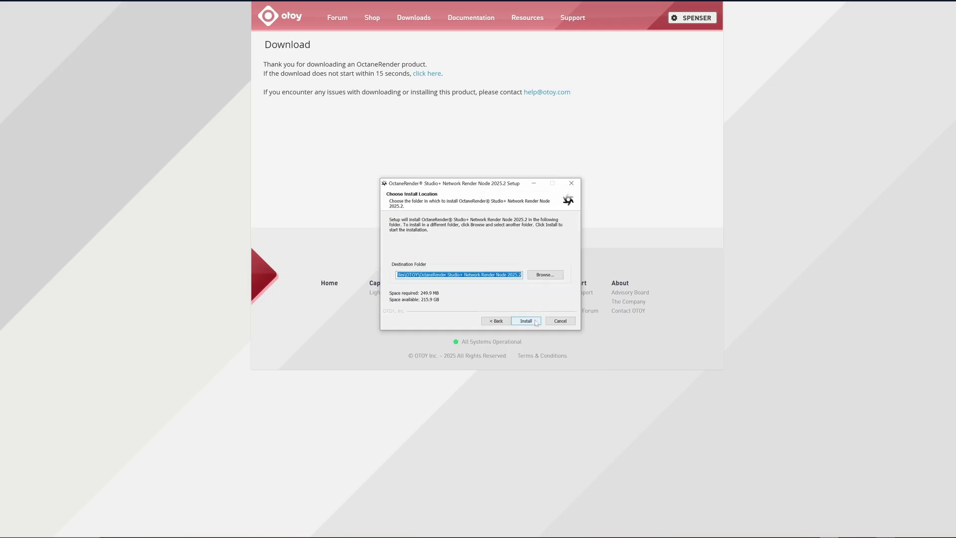
left_click(532, 320)
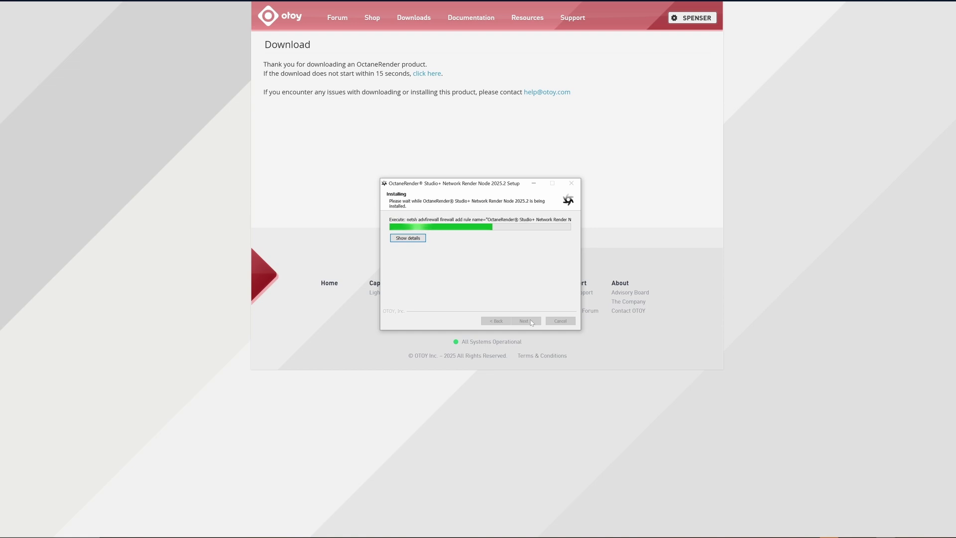
left_click(525, 321)
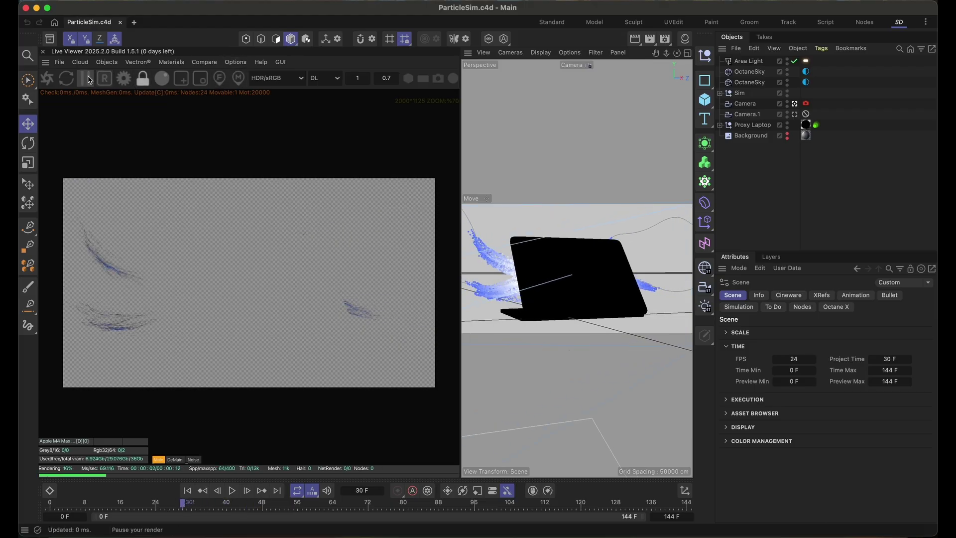
Open the Live Viewer's Network Rendering Settings, showing daemon 192.168.1.84 with 0 GPUs
left_click(219, 69)
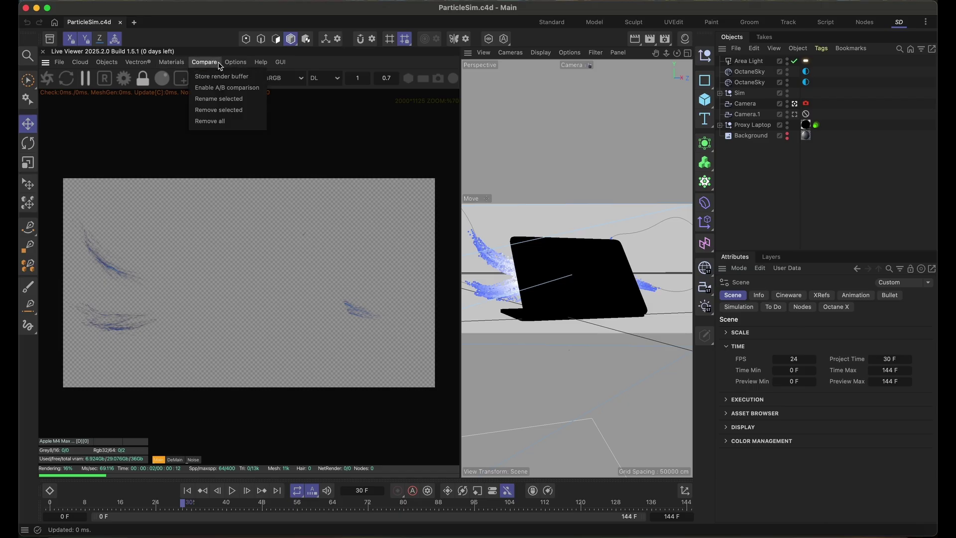
mouse_move(235, 62)
mouse_move(274, 138)
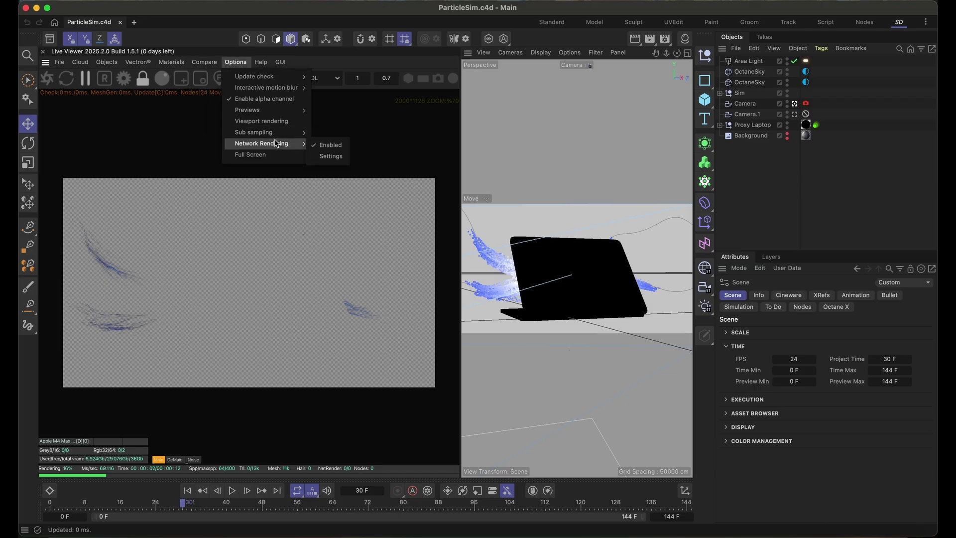
left_click(336, 155)
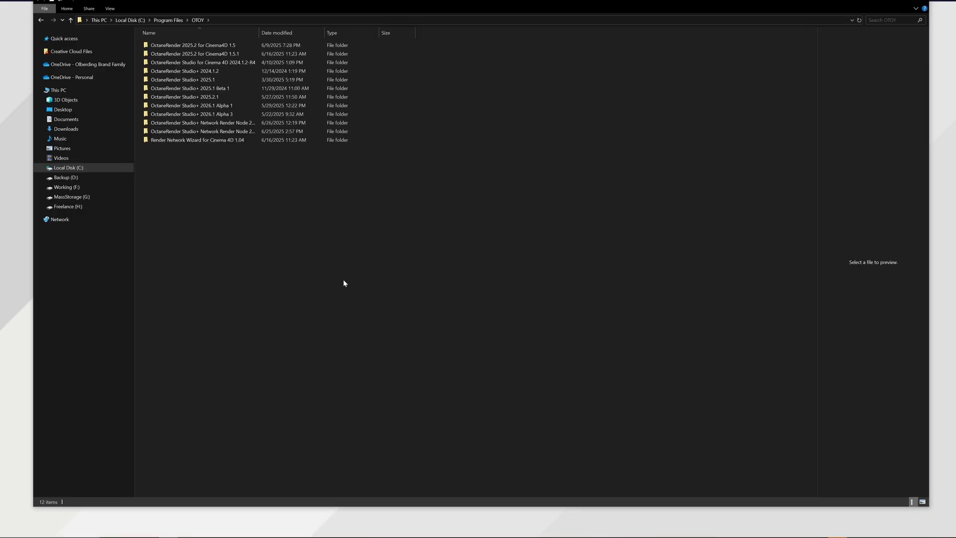
Widen the Name column and enter the OctaneRender Studio+ Network Render Node 2025.2 folder
left_click_drag(259, 33, 314, 33)
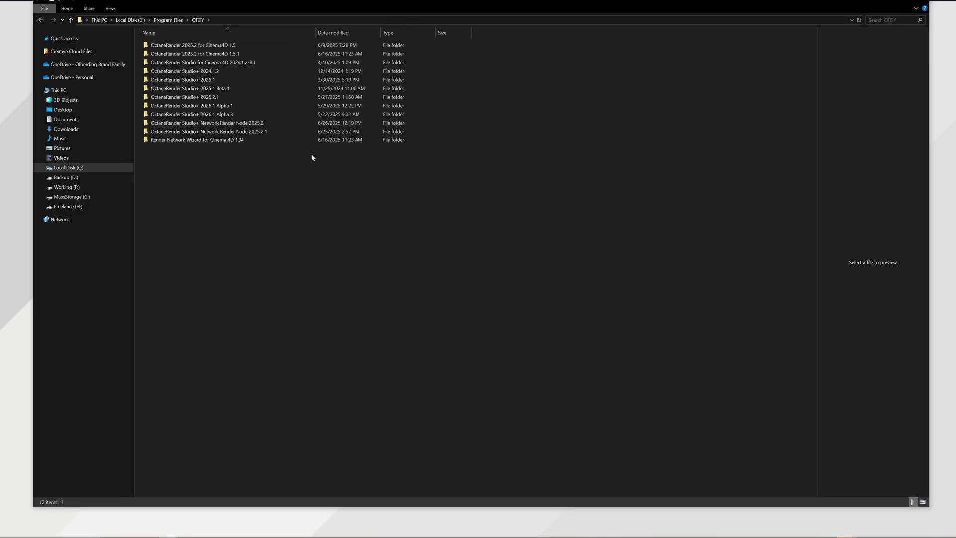
double_click(253, 123)
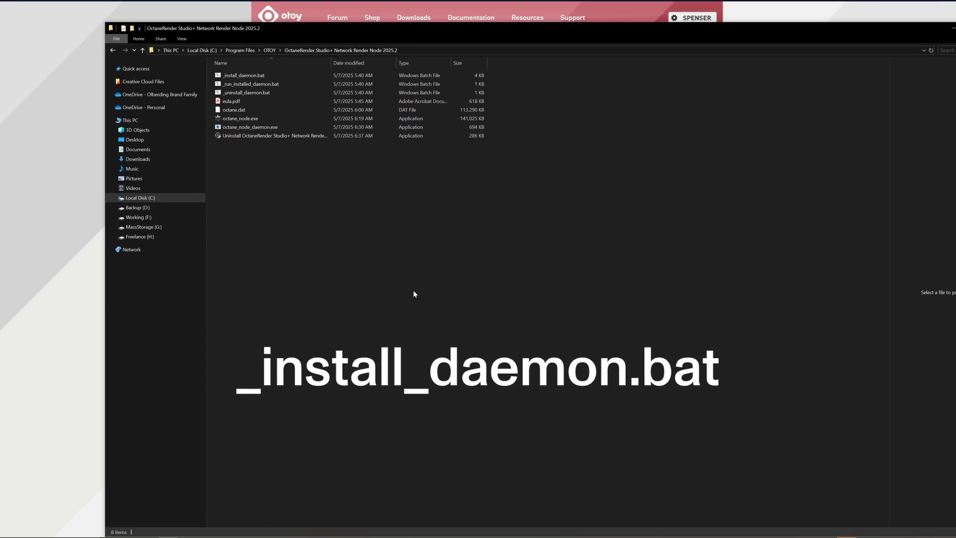
Run _install_daemon.bat and set the daemon's listening port to 48000
double_click(244, 76)
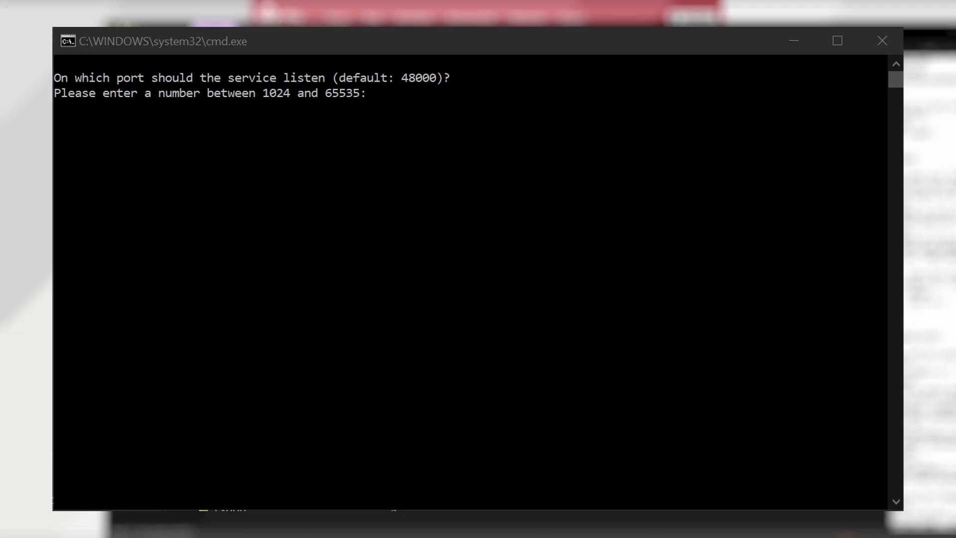
type("48000")
key("Return")
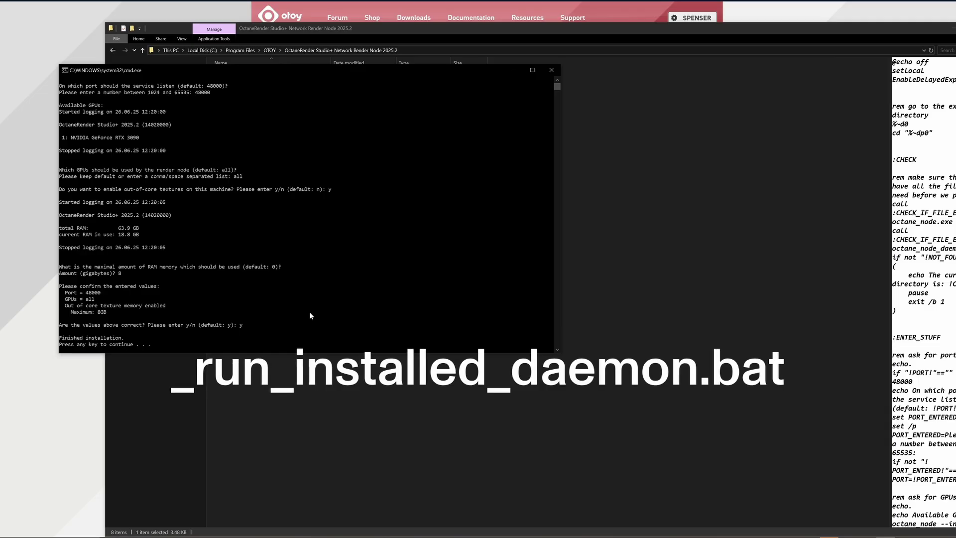
Start _run_installed_daemon.bat and allow it through the Windows Defender Firewall on private networks
key("Return")
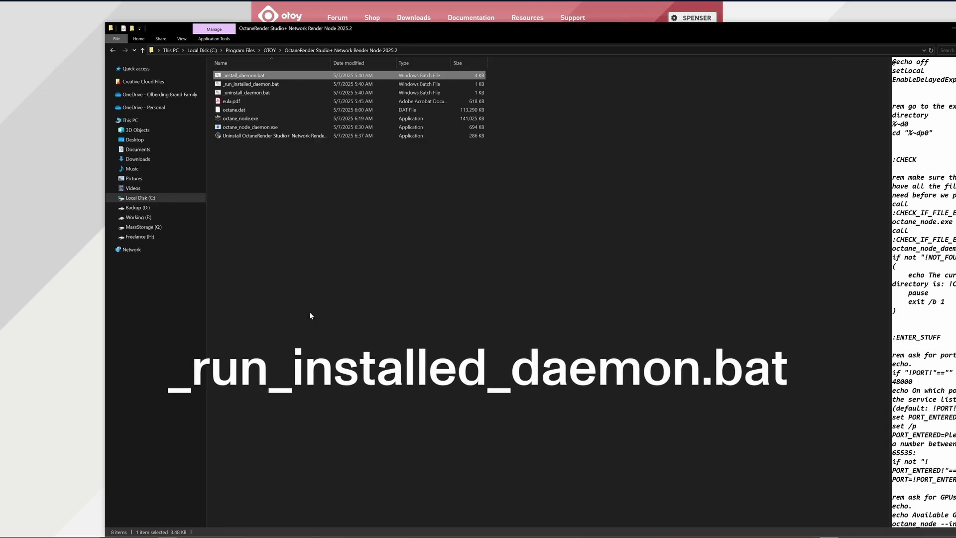
double_click(245, 85)
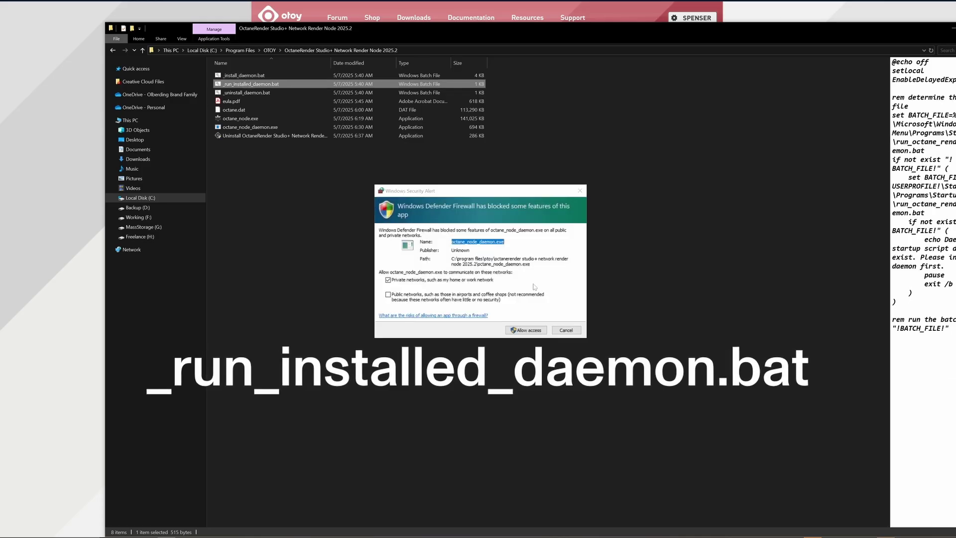
left_click(525, 331)
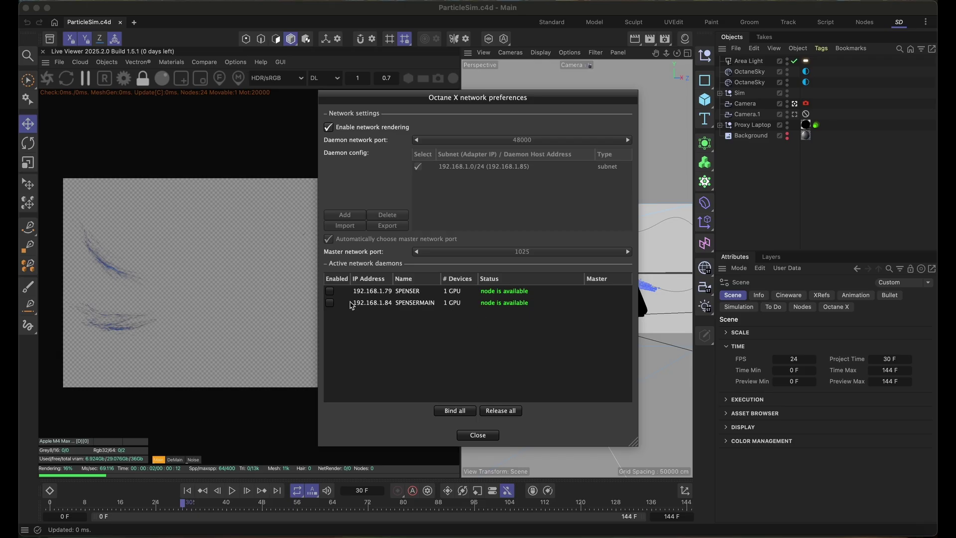
Enable daemons 192.168.1.79 and 192.168.1.84, bind them all, and close the settings
left_click(330, 303)
left_click(329, 291)
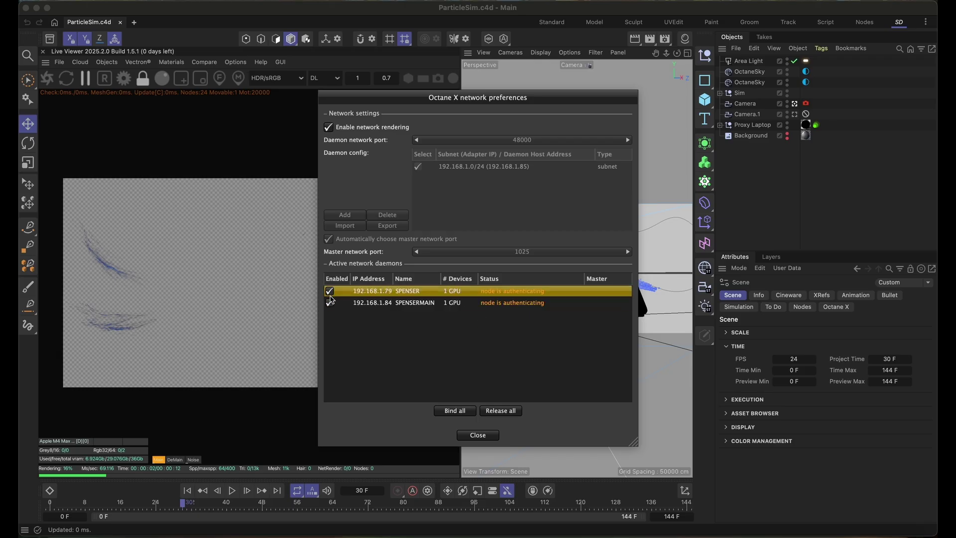
left_click(455, 411)
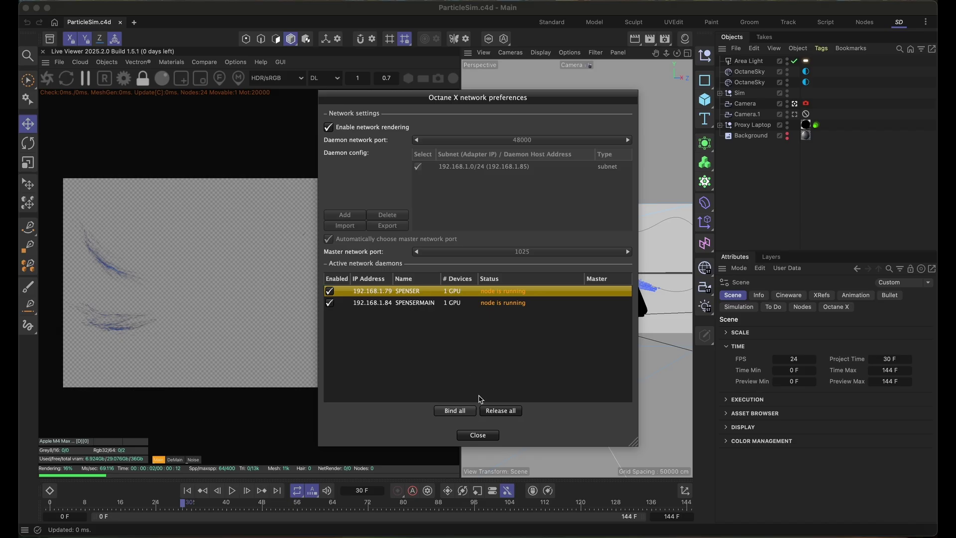
left_click(475, 436)
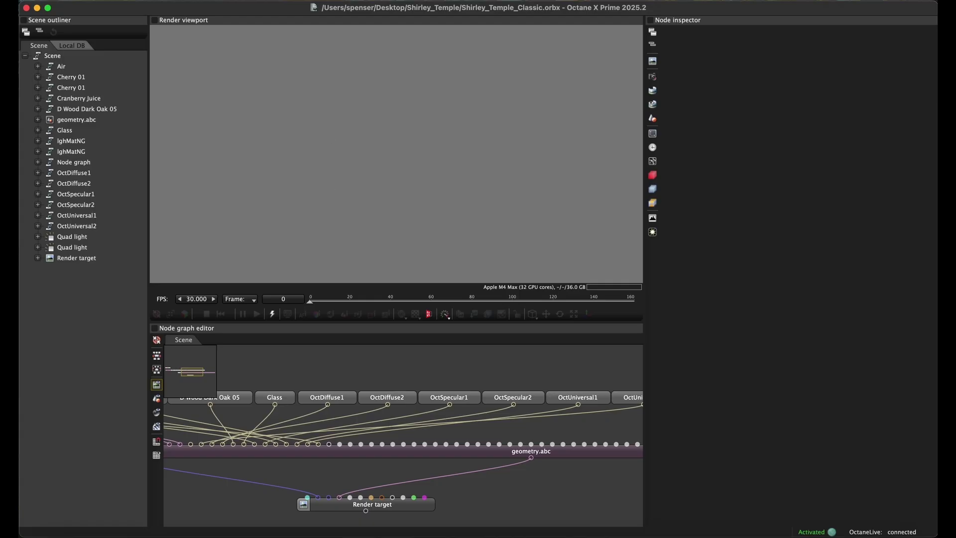
Tick Enable network rendering in Octane X Preferences and apply with OK
left_click(60, 2)
left_click(70, 24)
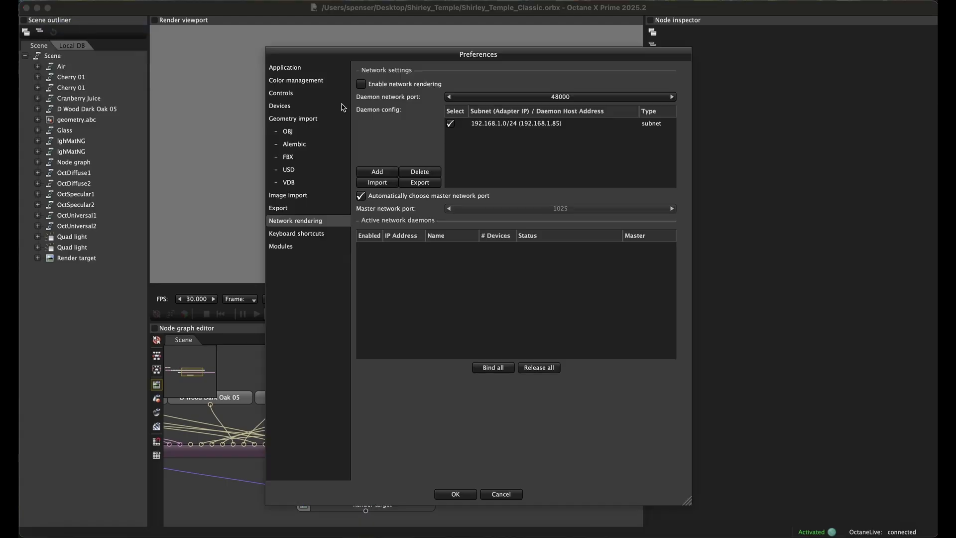
left_click(361, 84)
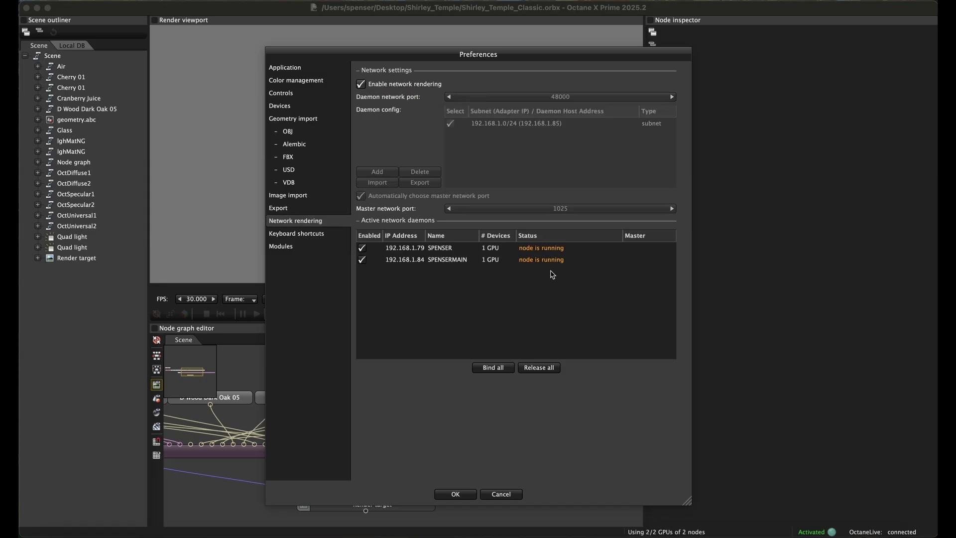
left_click(455, 494)
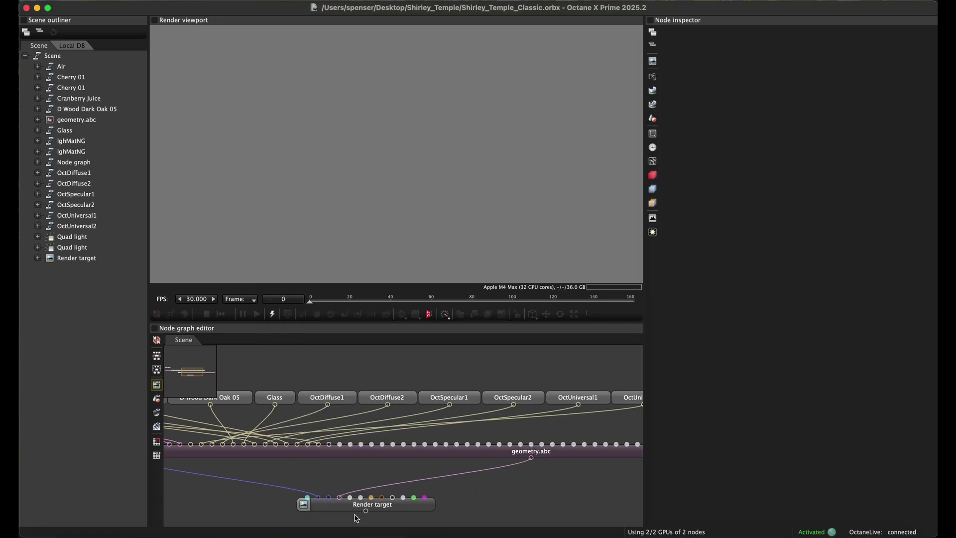
Render the Render target at frame 158 until the viewport reaches 800/800 samples
left_click(366, 508)
left_click_drag(325, 302, 632, 309)
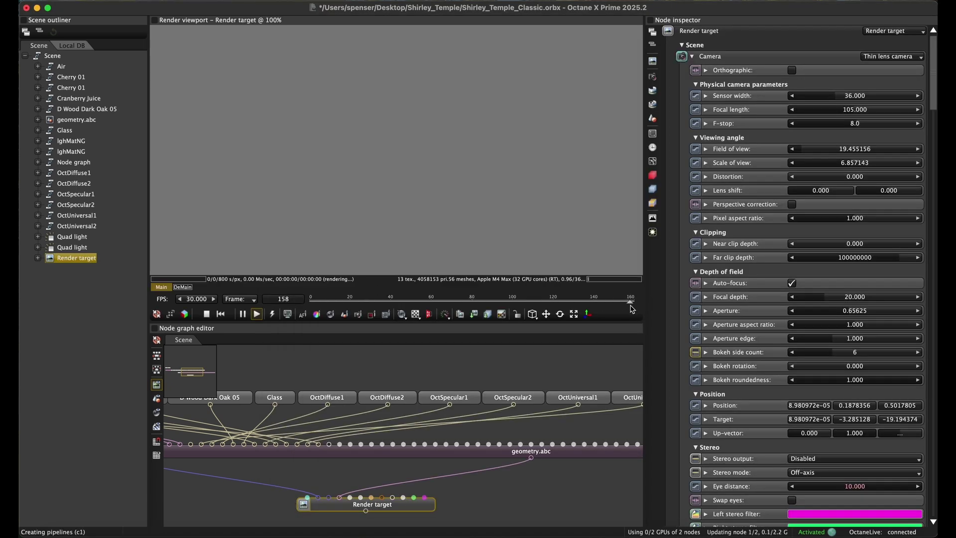
scroll(568, 192, "down", 3)
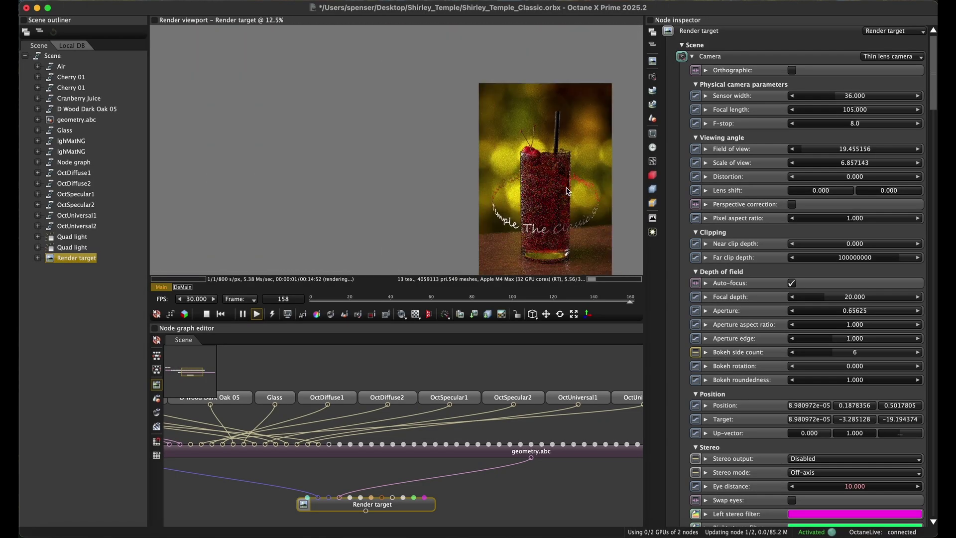
scroll(622, 208, "up", 1)
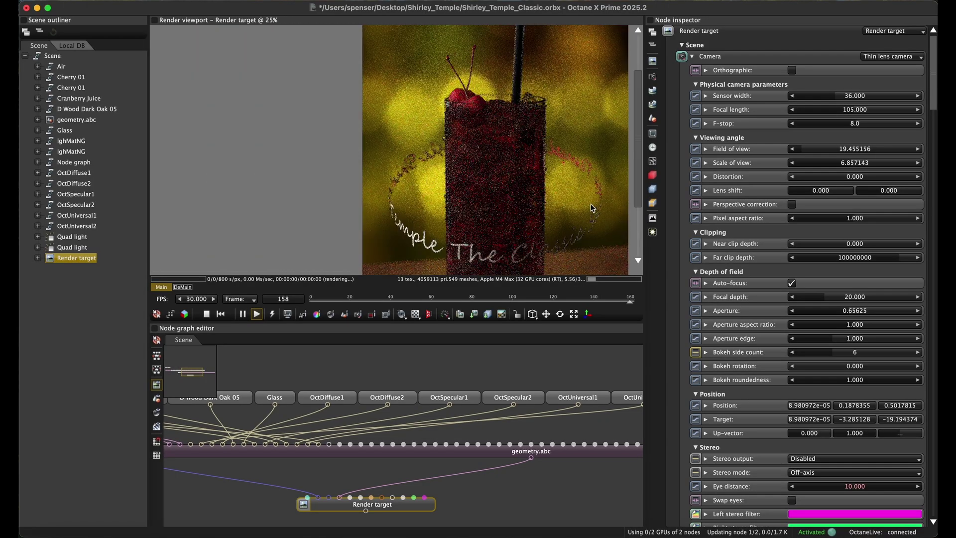
left_click_drag(642, 191, 642, 214)
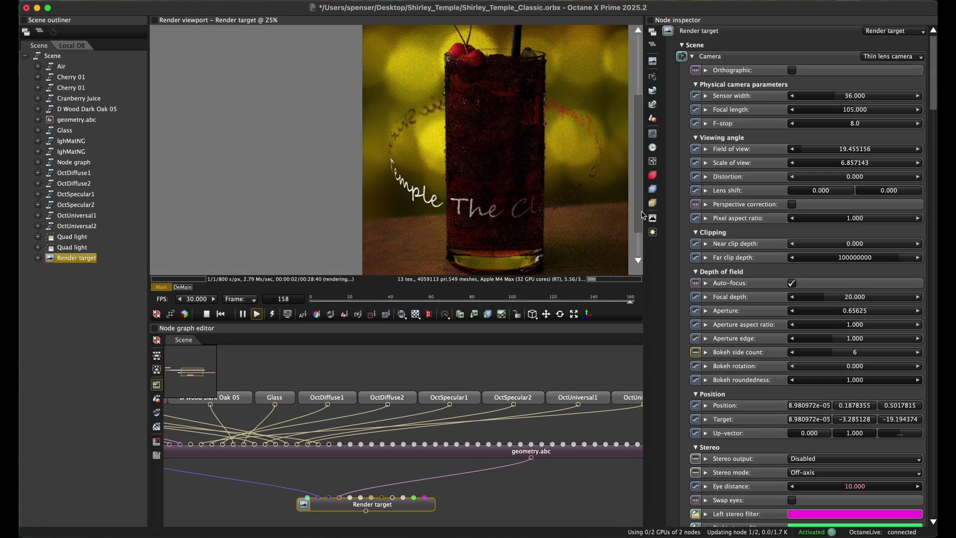